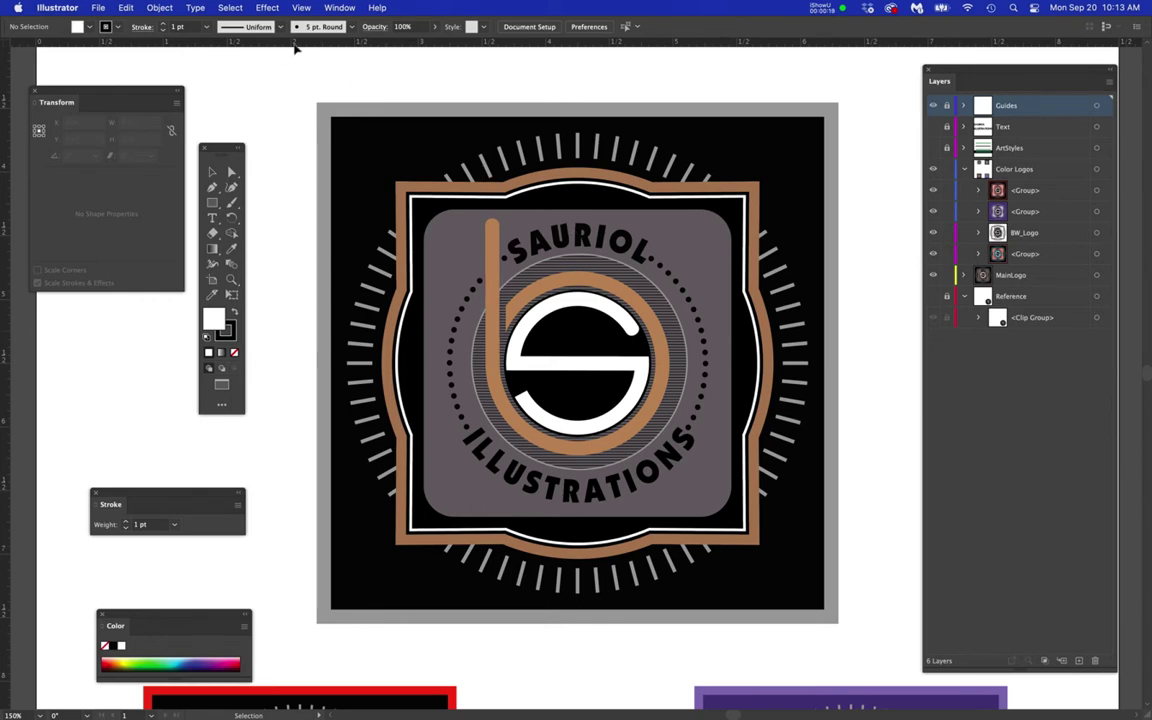
# Switch the View menu to Outline mode so the badge logo shows as wireframes.
pyautogui.click(301, 8)
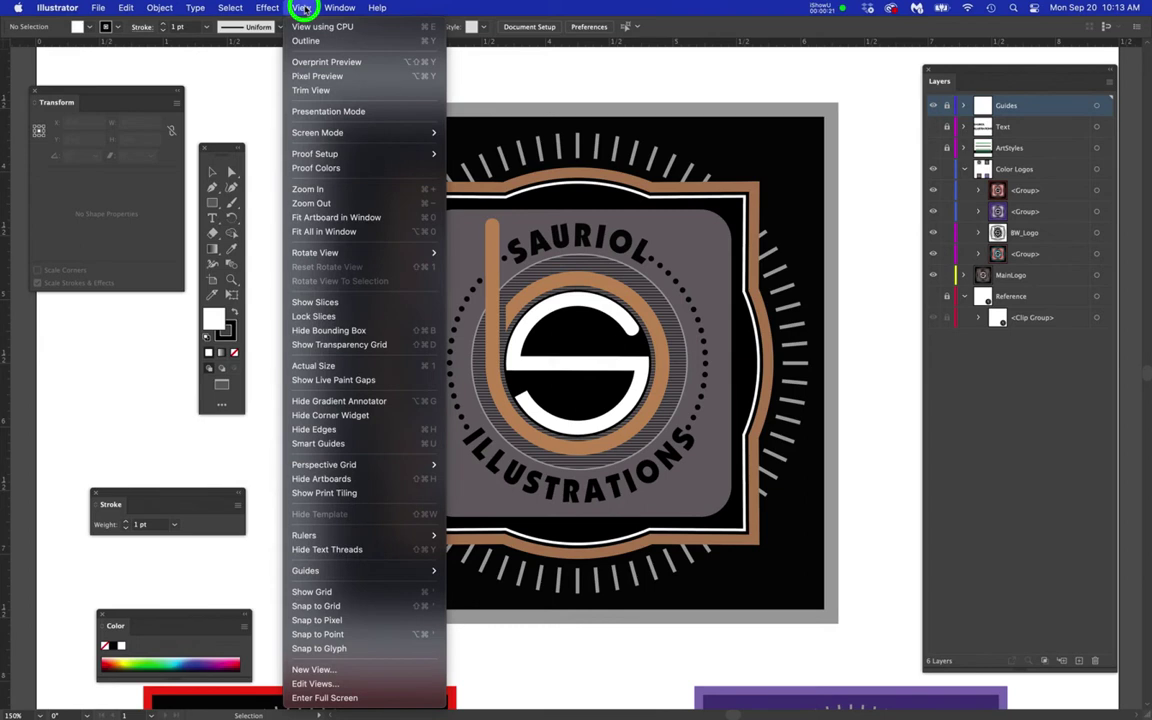
pyautogui.click(413, 46)
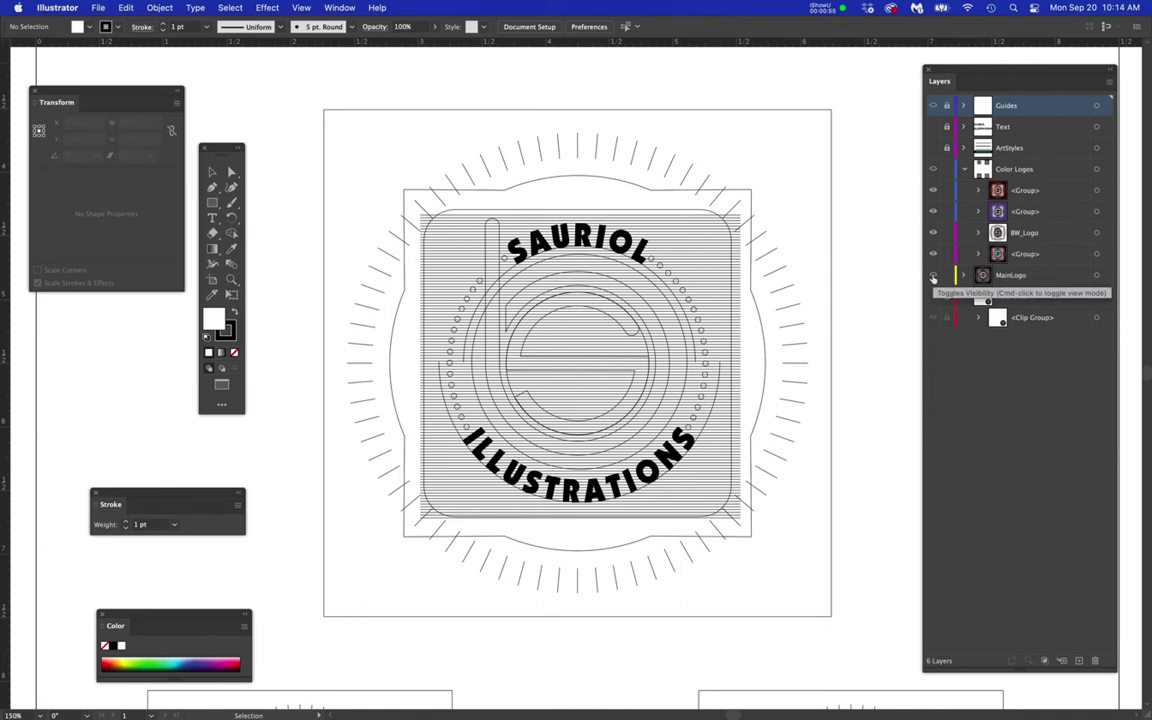
# Cmd-click the MainLogo eye icon to return that layer to full-colour preview.
pyautogui.press('super')
pyautogui.keyDown('super'); pyautogui.click(933, 277); pyautogui.keyUp('super')
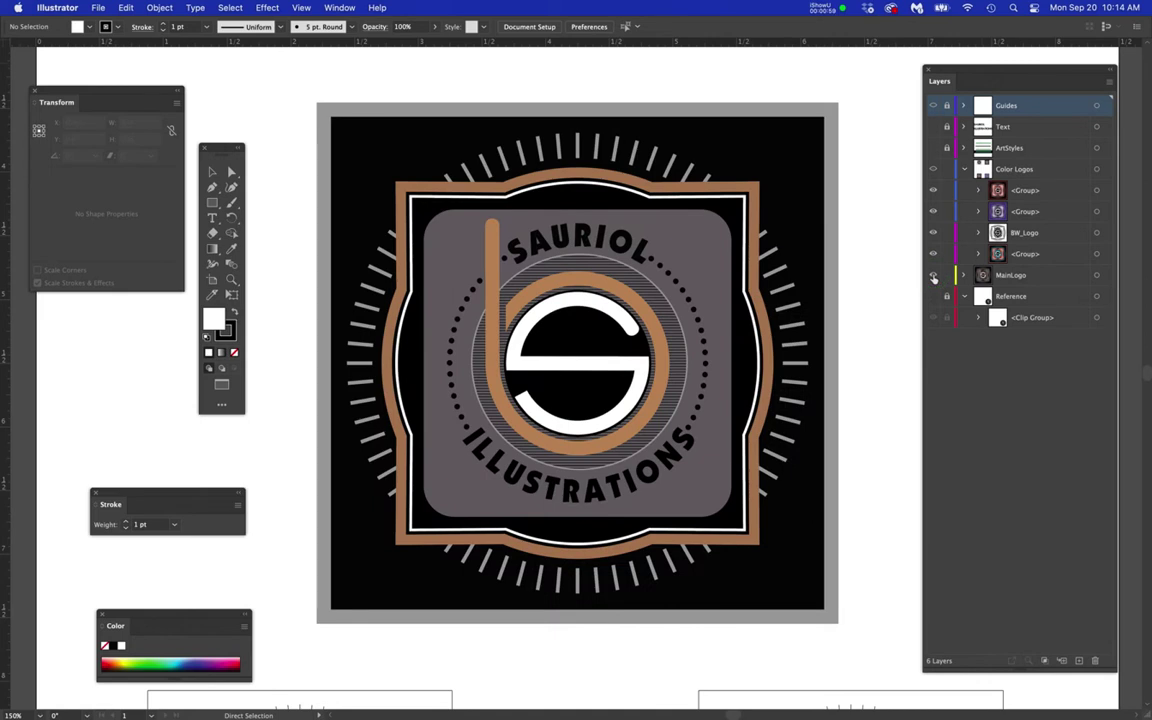
pyautogui.click(299, 8)
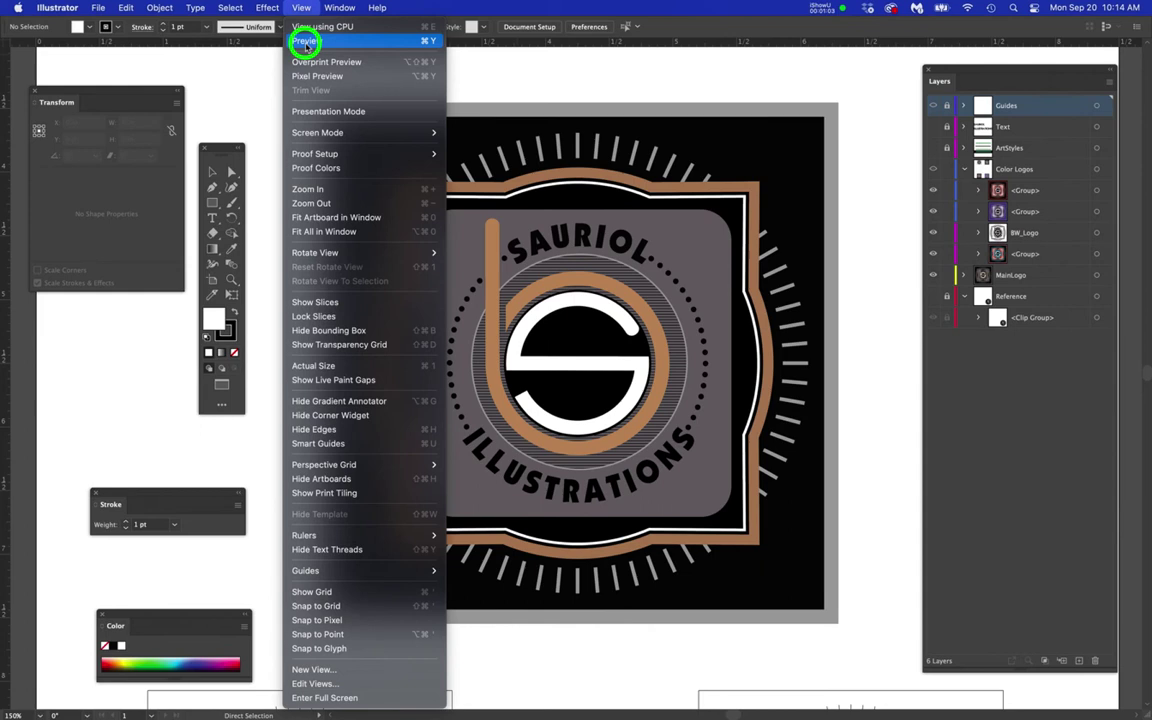
pyautogui.moveTo(305, 44); pyautogui.dragTo(585, 80)
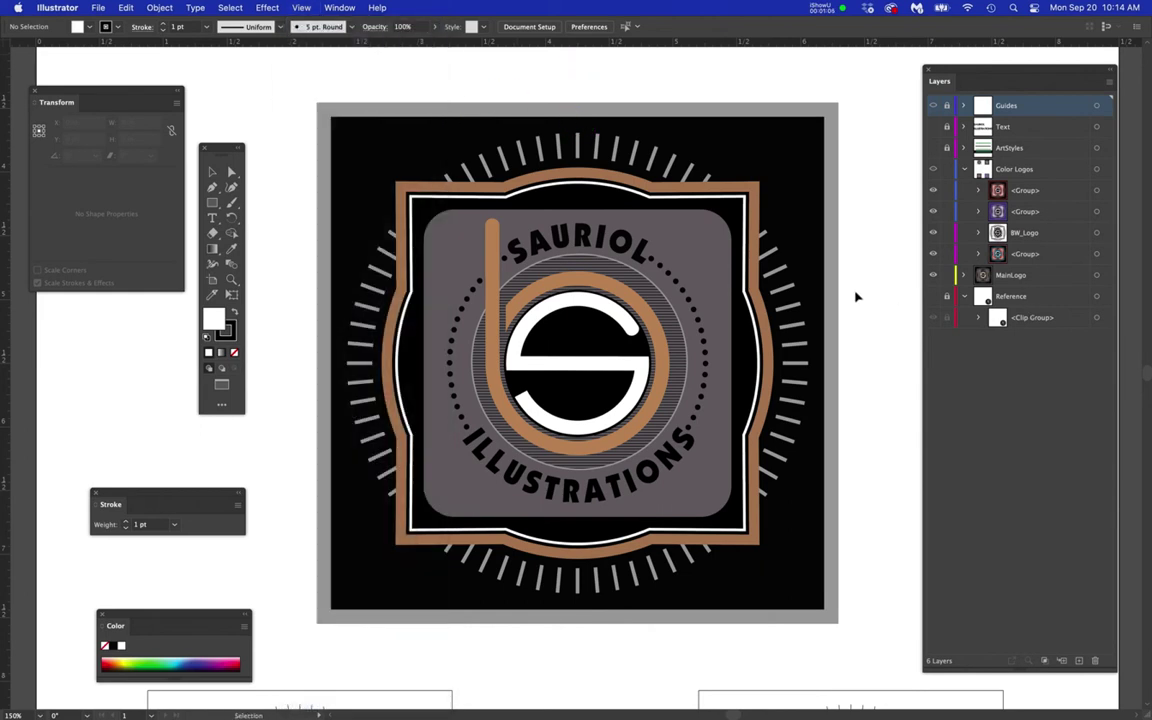
# Toggle the MainLogo layer back to outline-only display.
pyautogui.press('a')
pyautogui.keyDown('super'); pyautogui.click(933, 276); pyautogui.keyUp('super')
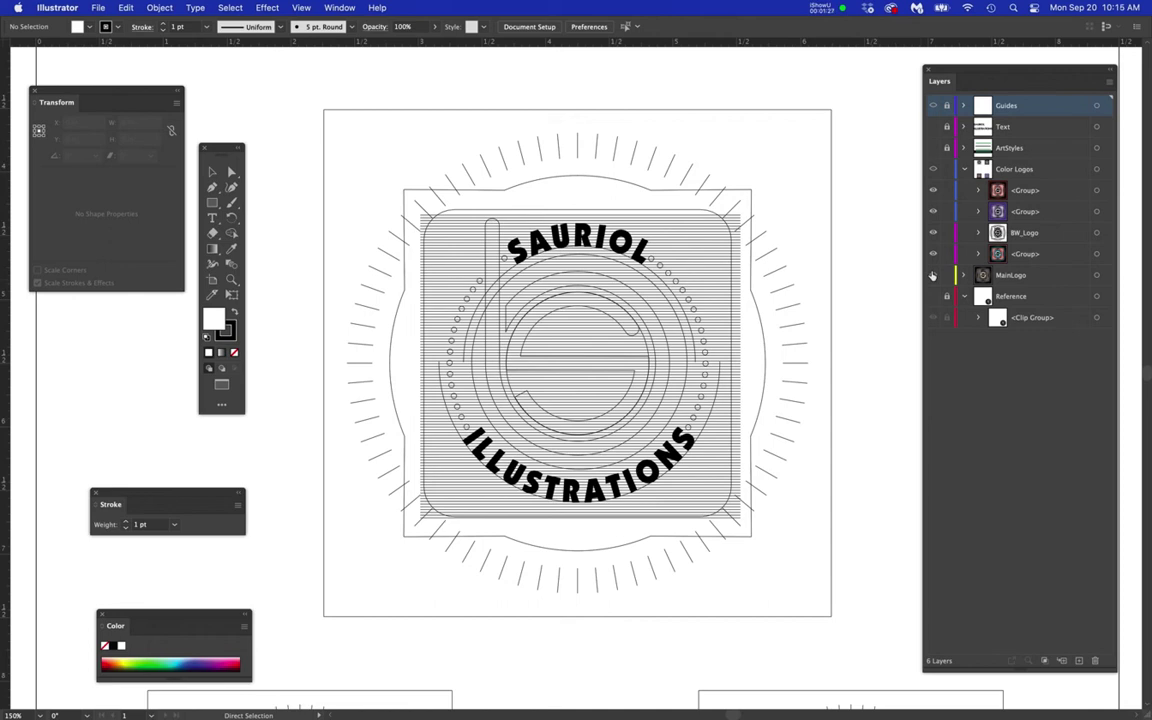
pyautogui.press('v')
# Fit the artboard with Cmd+0 and show MainLogo and Color Logos in full-colour preview.
pyautogui.keyDown('super'); pyautogui.click(932, 275); pyautogui.keyUp('super')
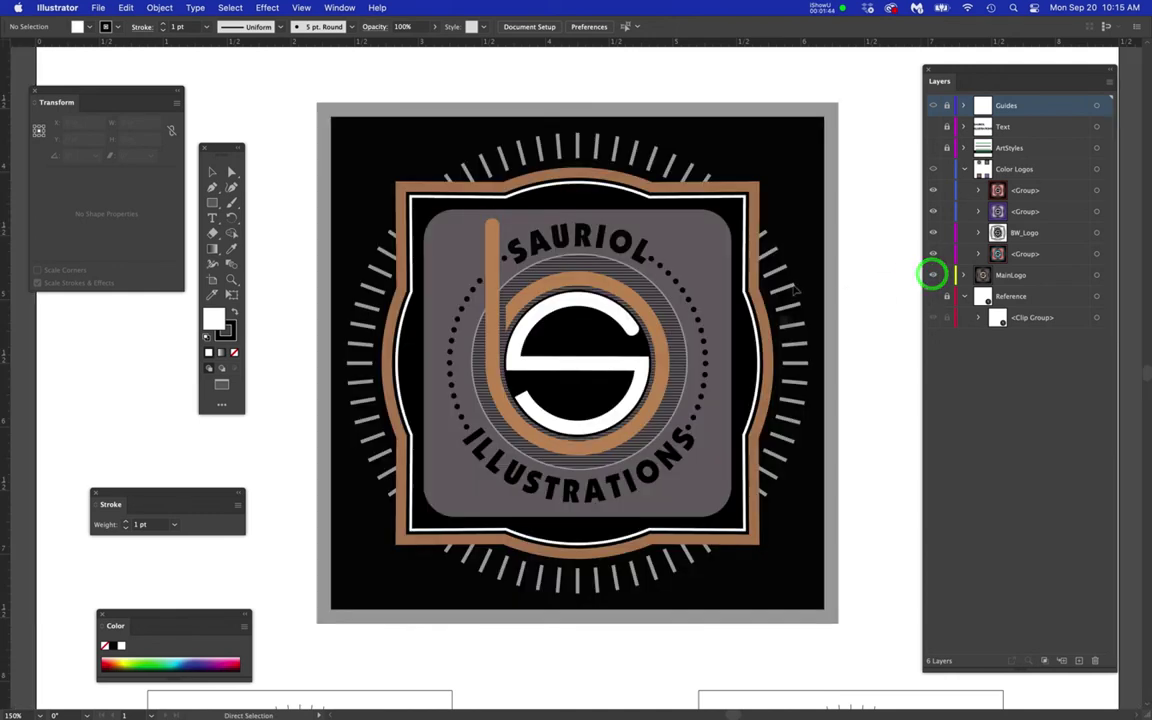
pyautogui.press('super+0')
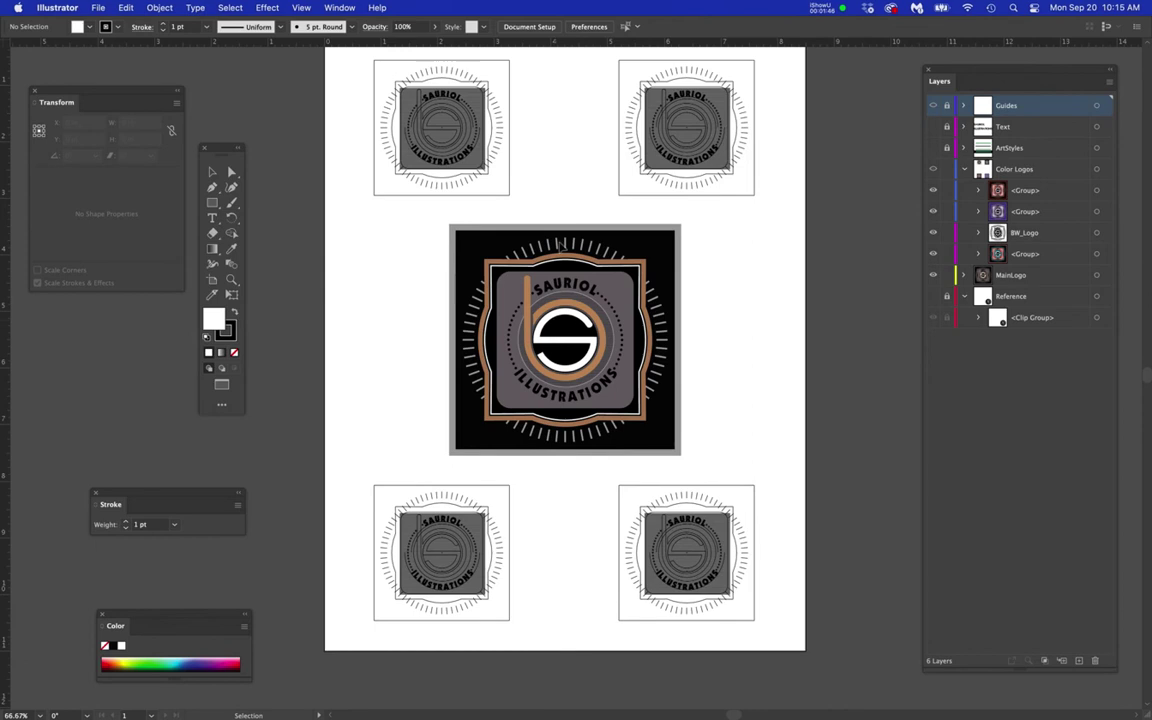
pyautogui.click(933, 169)
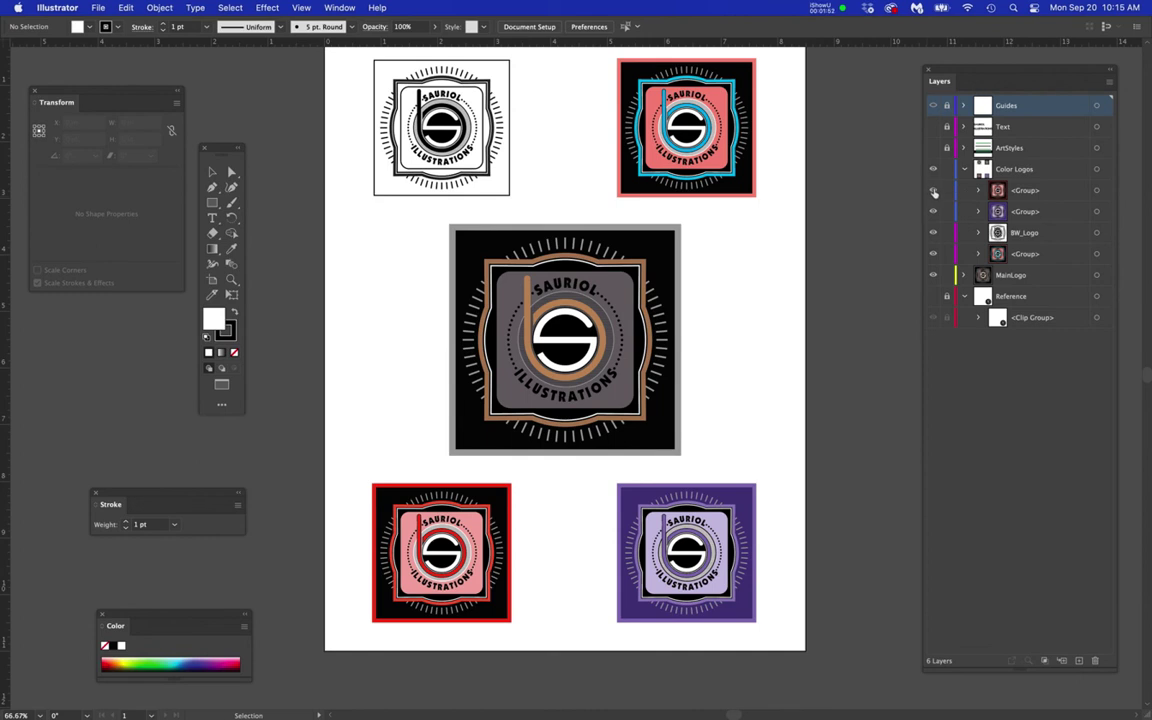
# Hide and reshow the red bottom-left logo twice, then select the Color Logos layer.
pyautogui.click(934, 191)
pyautogui.click(934, 191)
pyautogui.click(934, 191)
pyautogui.click(934, 191)
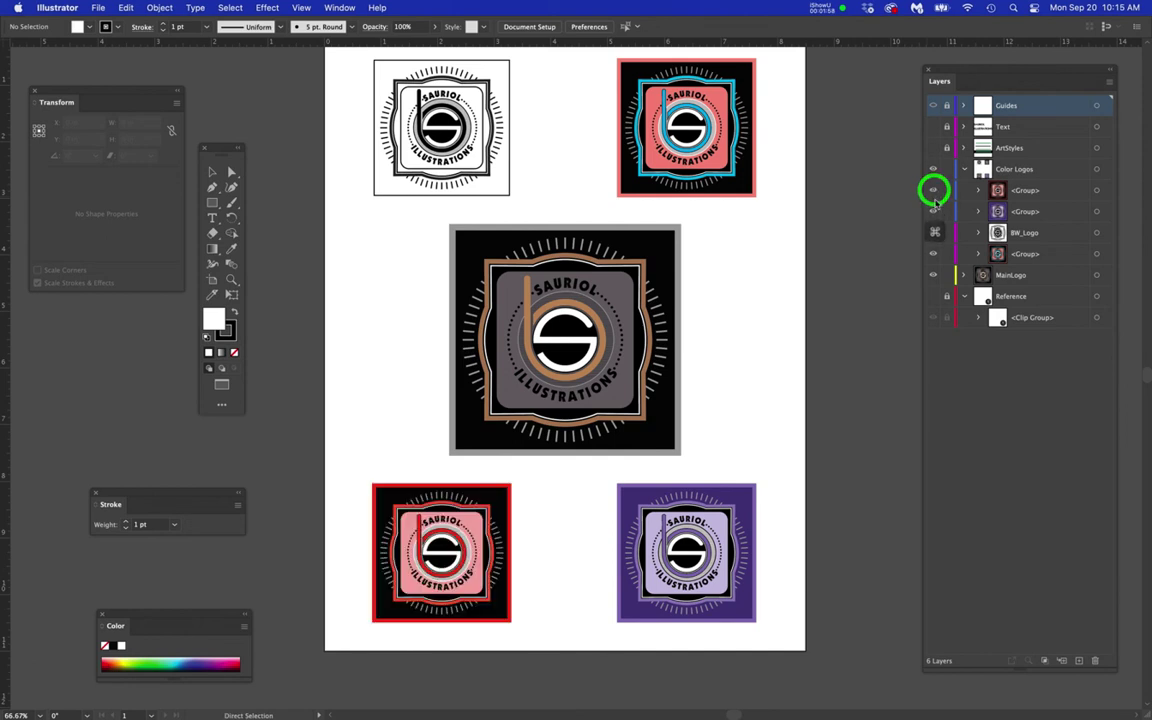
pyautogui.click(1068, 171)
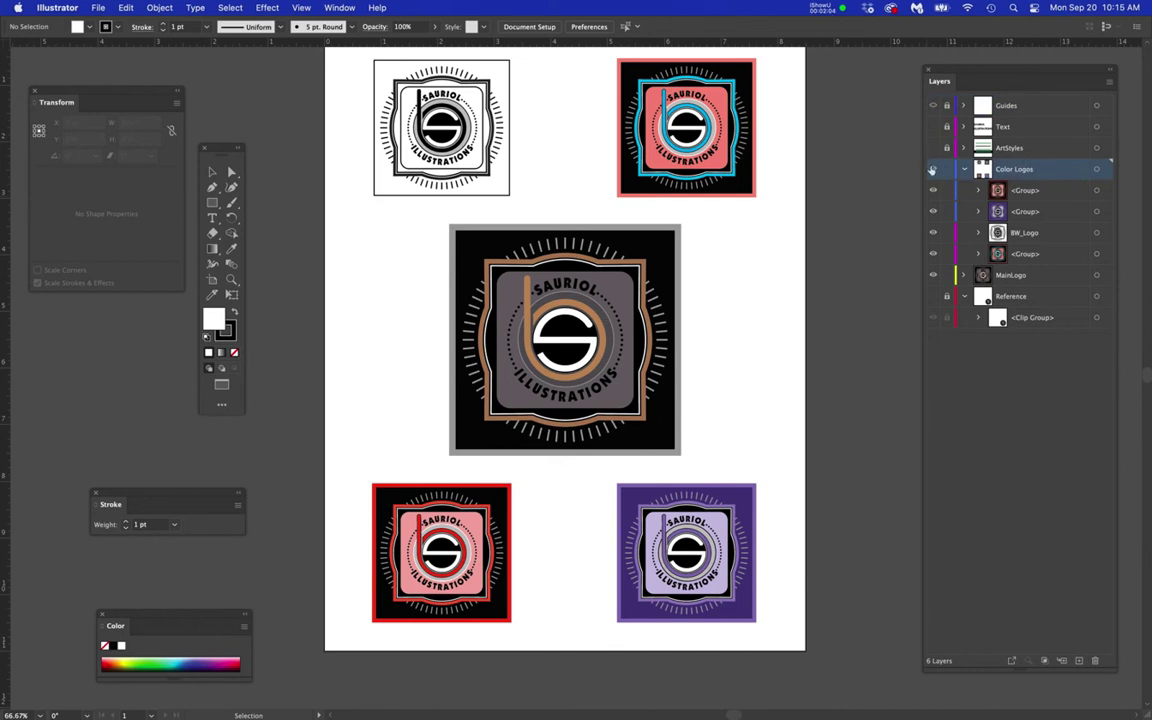
pyautogui.click(1035, 190)
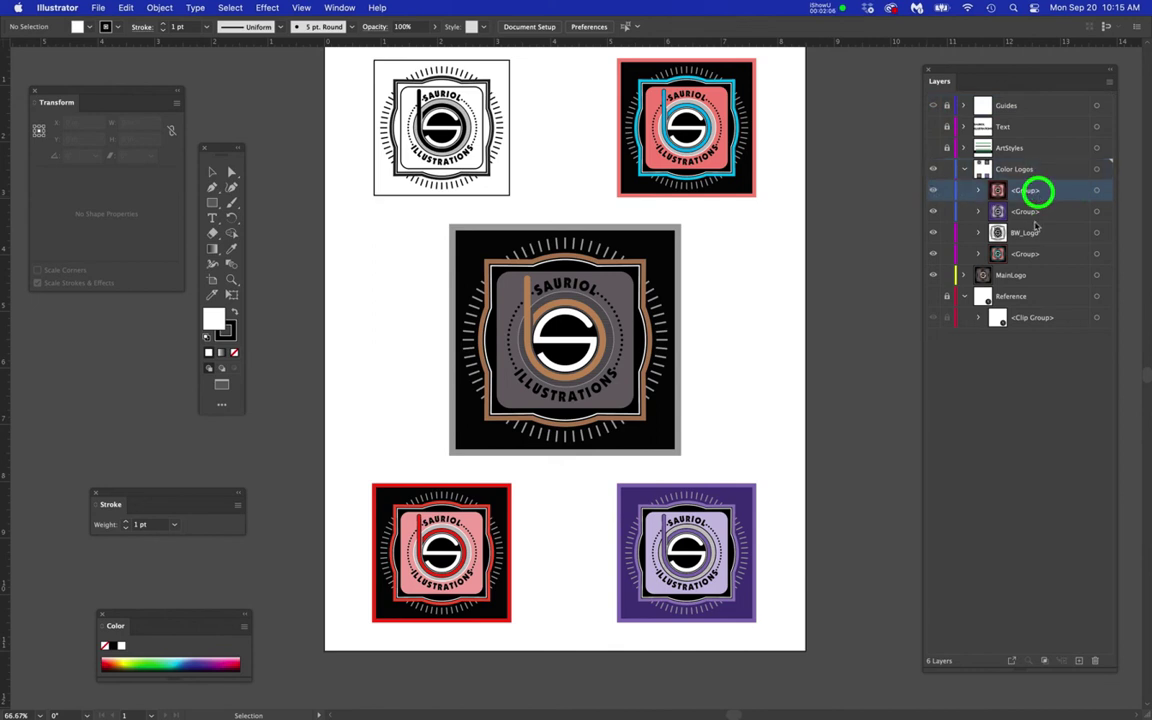
pyautogui.click(1040, 213)
pyautogui.click(1040, 234)
pyautogui.click(1042, 254)
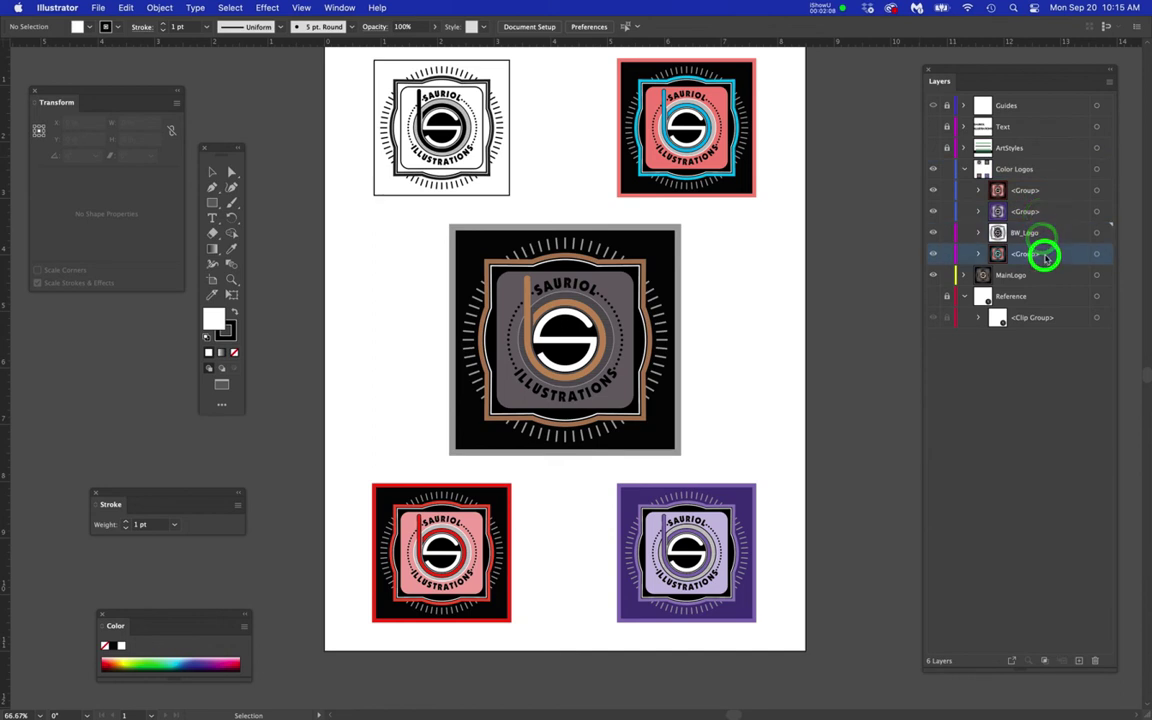
pyautogui.click(1048, 235)
pyautogui.click(1047, 212)
pyautogui.click(1048, 191)
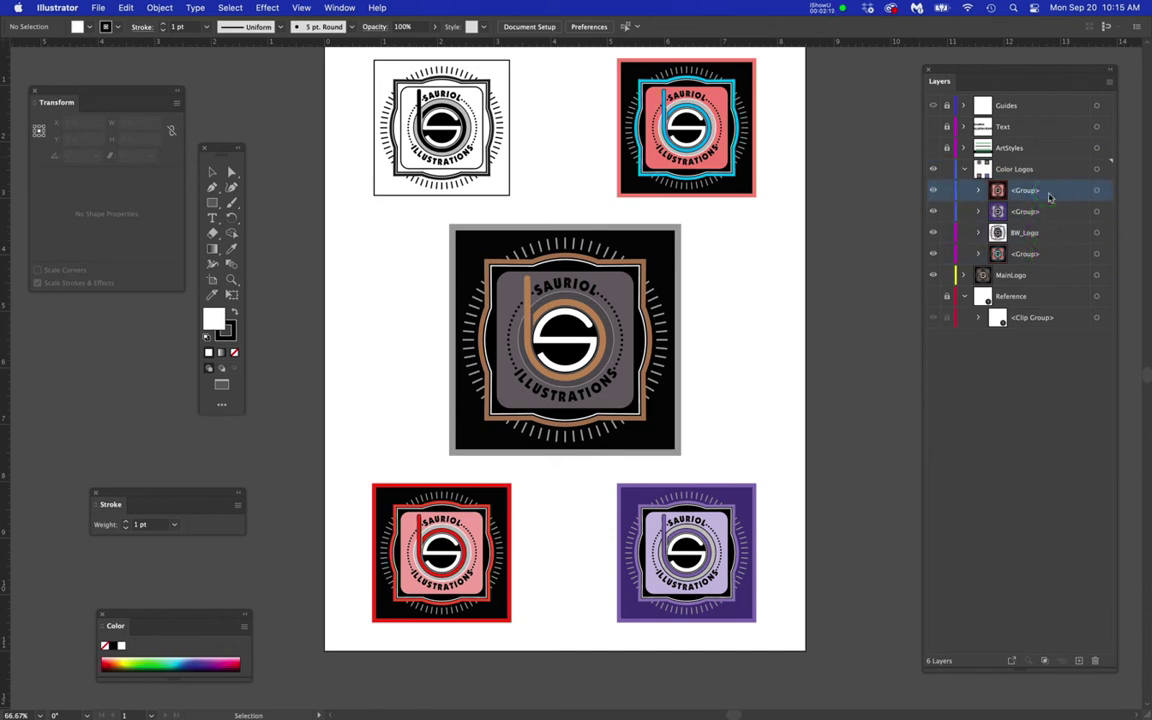
pyautogui.click(1012, 67)
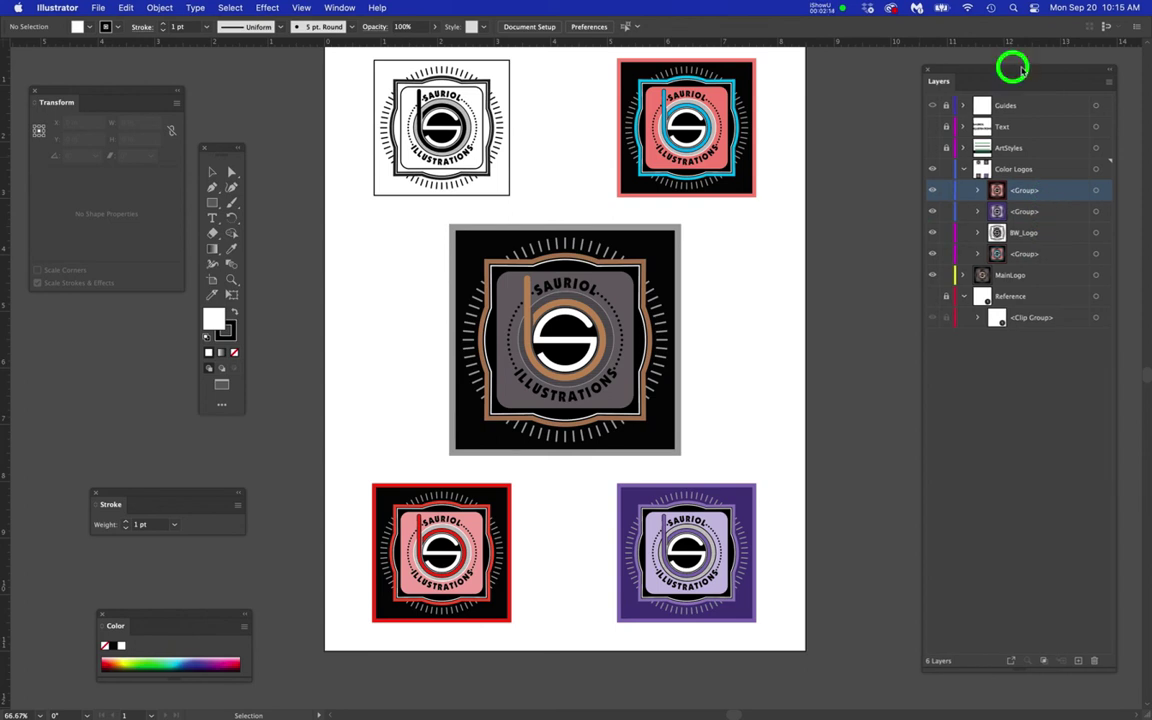
pyautogui.moveTo(1012, 67); pyautogui.dragTo(959, 64)
pyautogui.keyDown('super'); pyautogui.click(864, 191); pyautogui.keyUp('super')
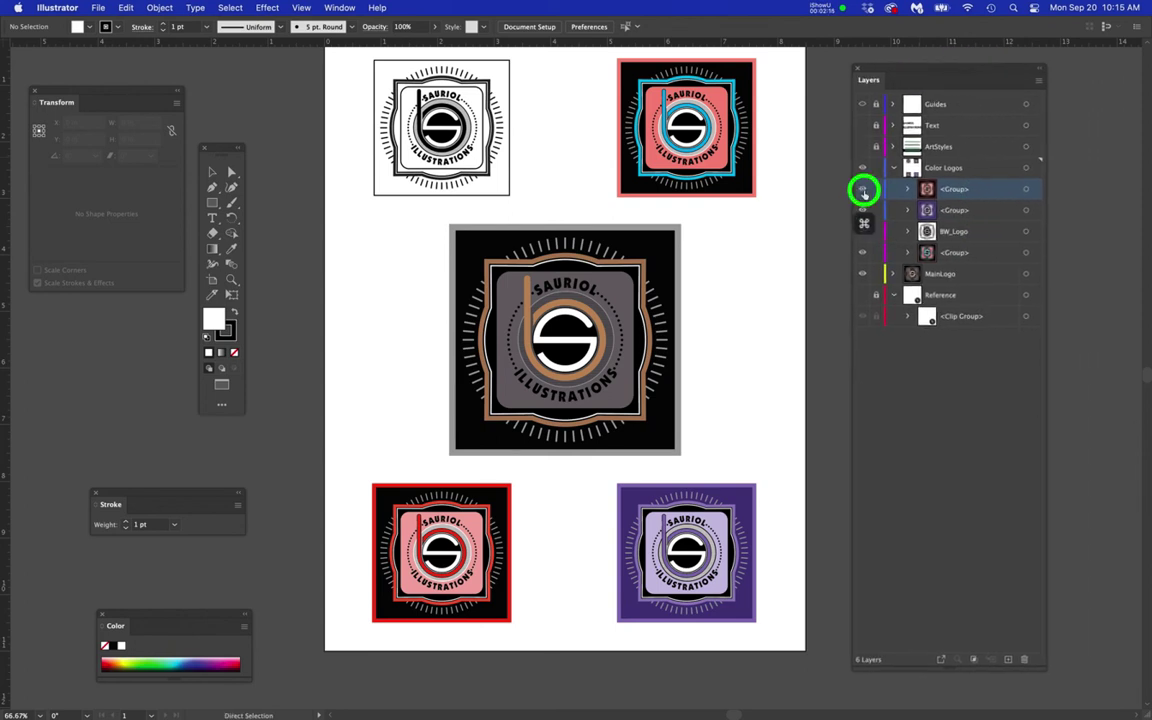
pyautogui.click(864, 191)
pyautogui.click(864, 191)
pyautogui.click(864, 191)
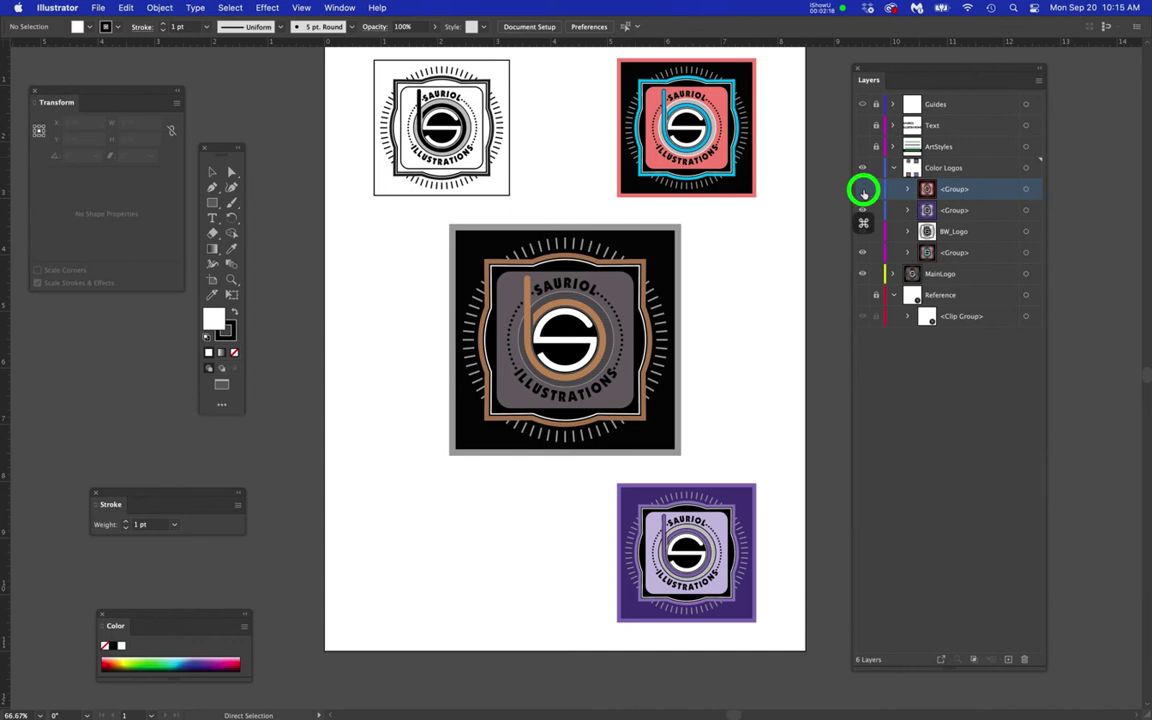
pyautogui.click(864, 191)
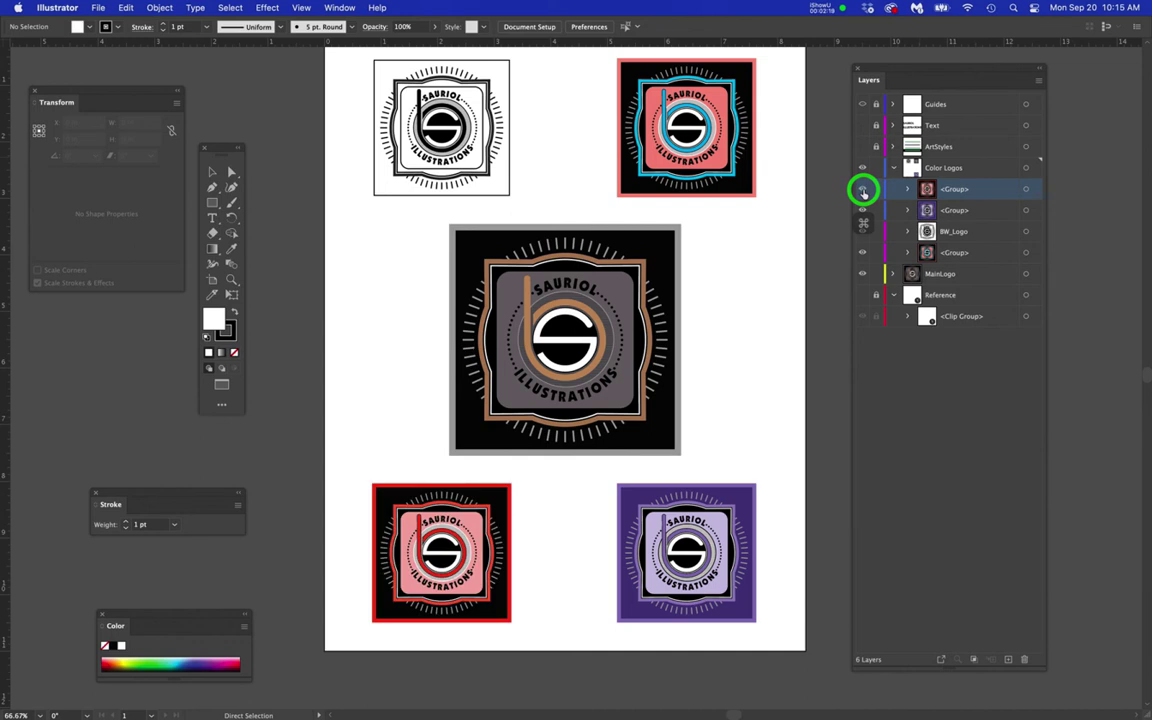
pyautogui.click(979, 168)
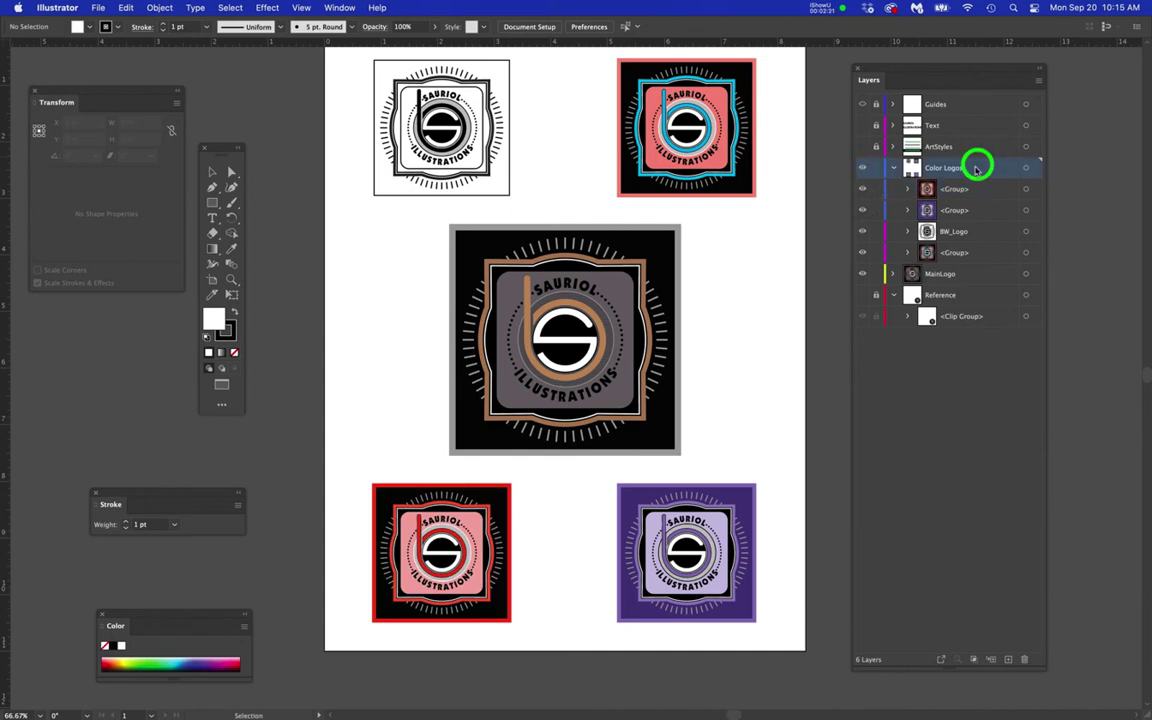
# Create sublayer Layer 8 inside Color Logos and drag the red logo's <Group> into it.
pyautogui.click(991, 661)
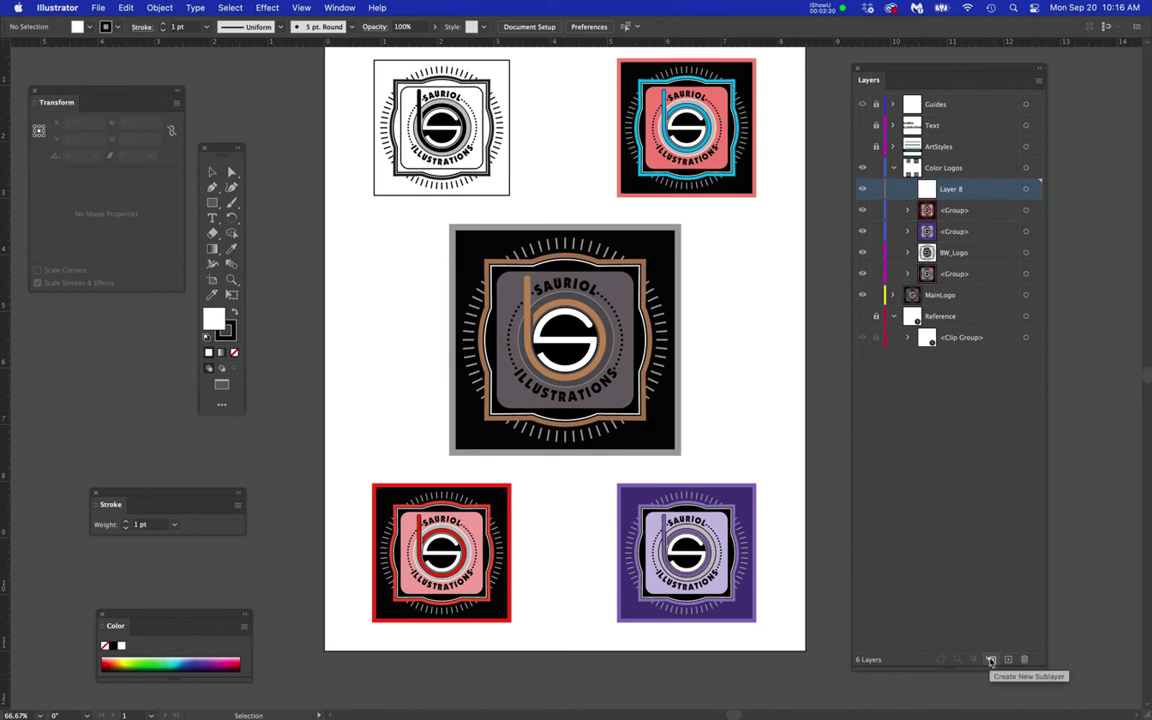
pyautogui.moveTo(964, 211); pyautogui.dragTo(950, 188)
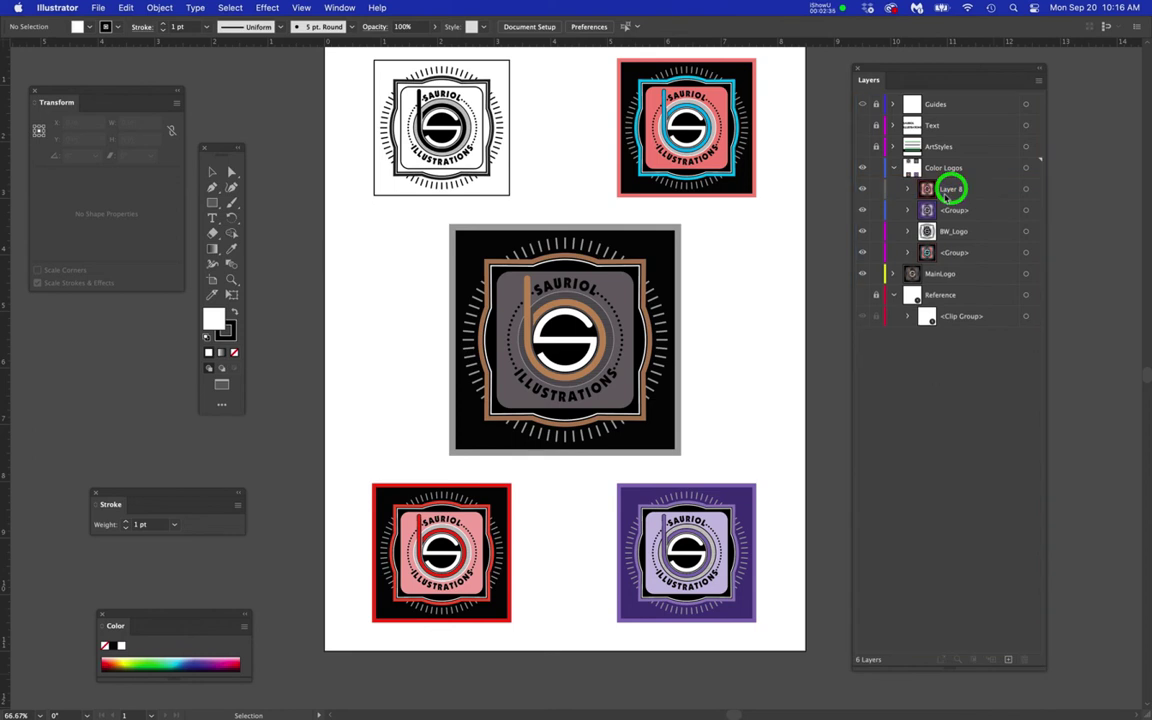
pyautogui.keyDown('super'); pyautogui.click(863, 168); pyautogui.keyUp('super')
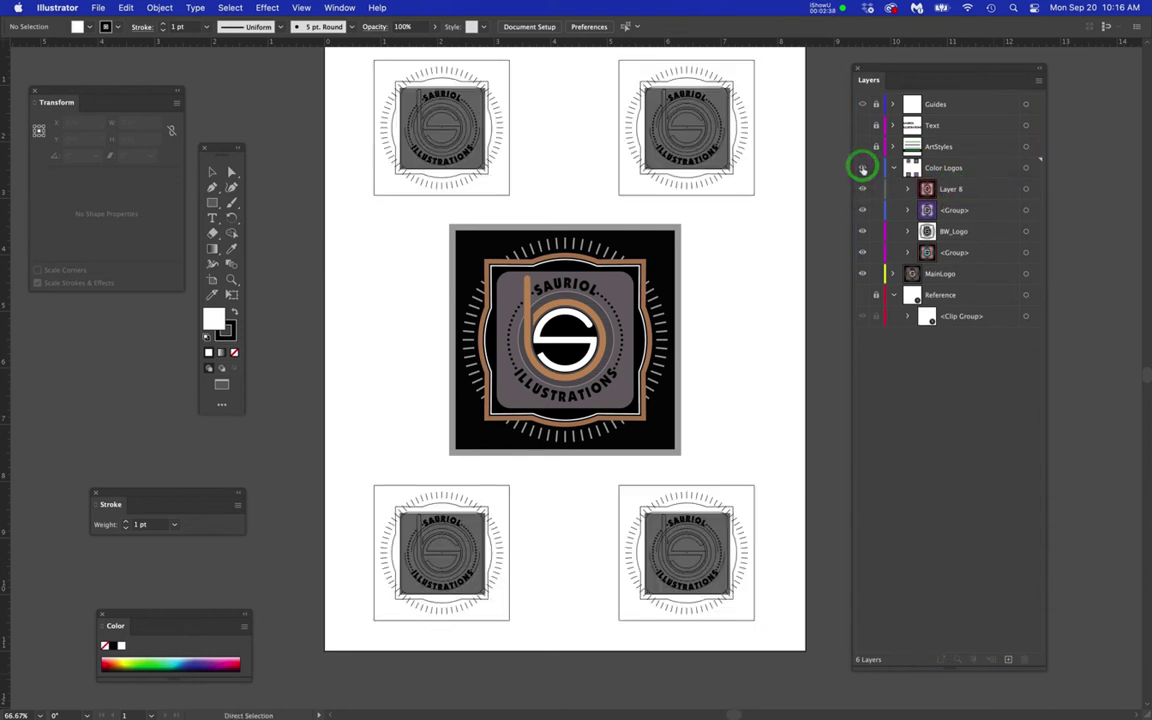
pyautogui.keyDown('super'); pyautogui.click(863, 168); pyautogui.keyUp('super')
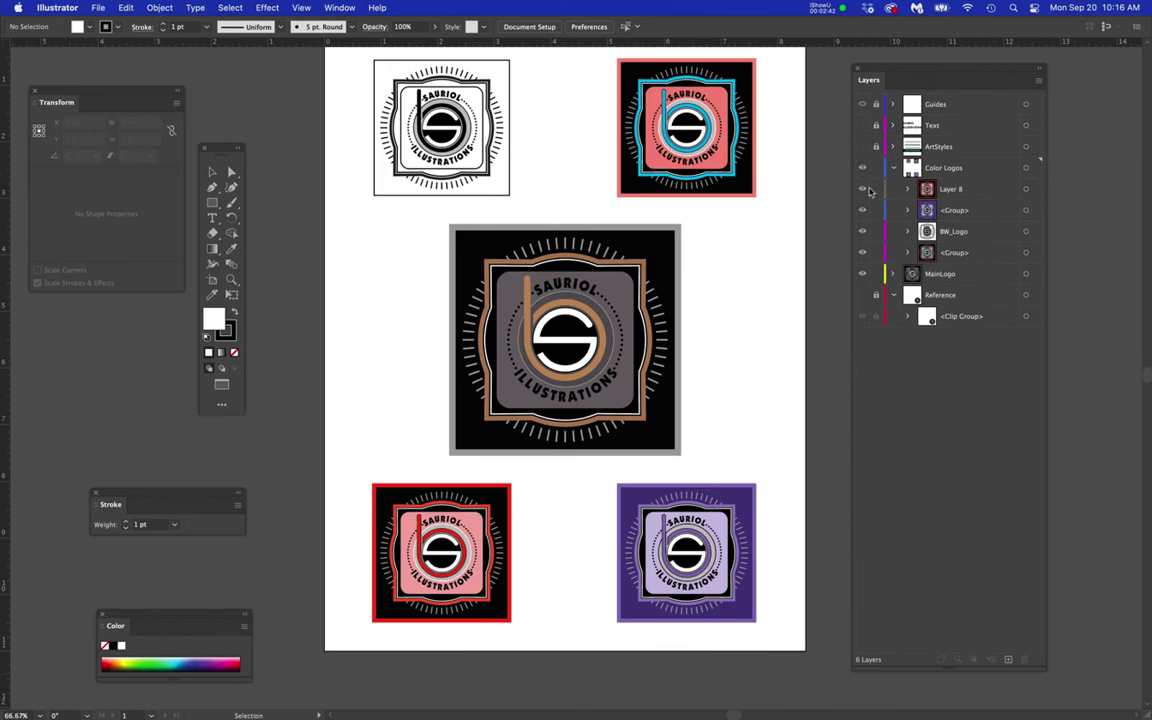
pyautogui.click(986, 190)
pyautogui.keyDown('super'); pyautogui.click(862, 189); pyautogui.keyUp('super')
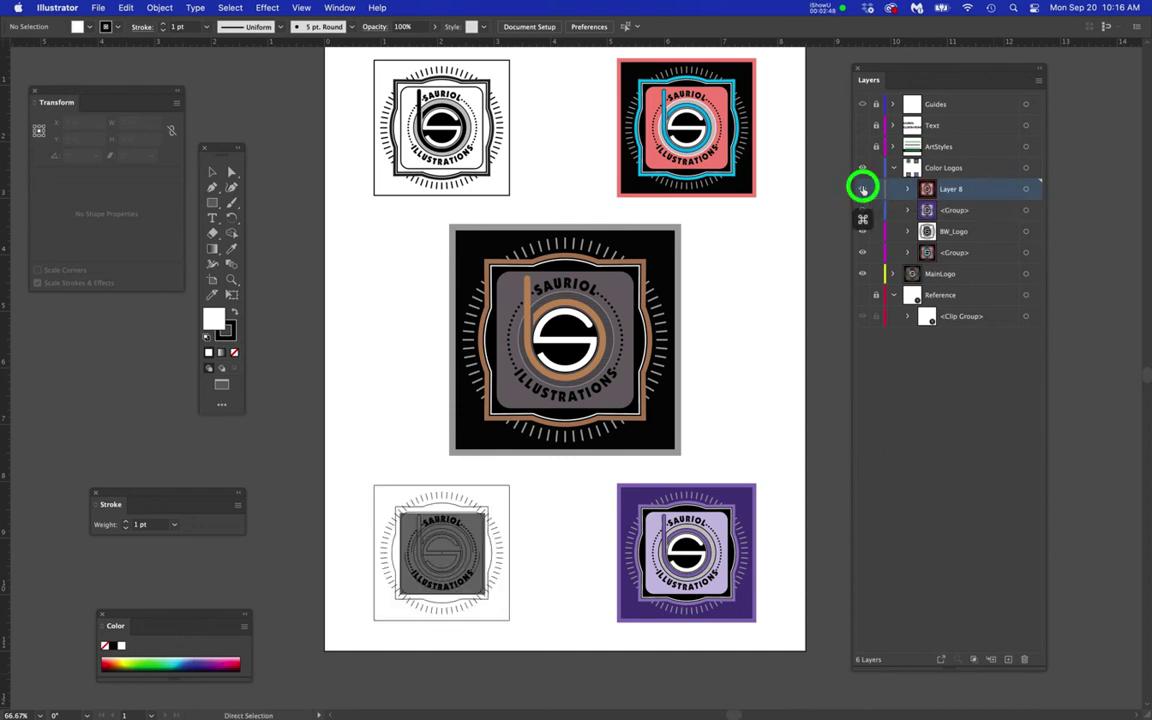
pyautogui.keyDown('super'); pyautogui.click(862, 189); pyautogui.keyUp('super')
pyautogui.keyDown('super'); pyautogui.click(862, 189); pyautogui.keyUp('super')
pyautogui.keyDown('super'); pyautogui.click(862, 189); pyautogui.keyUp('super')
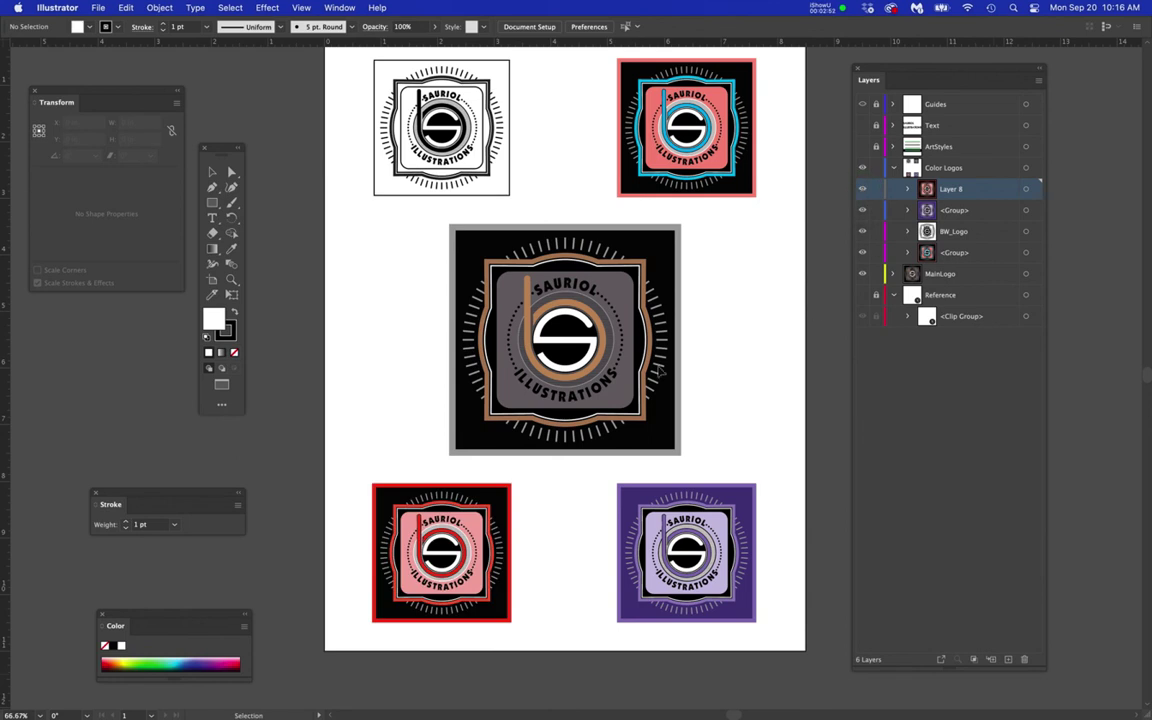
pyautogui.scroll(1, 543, 322)
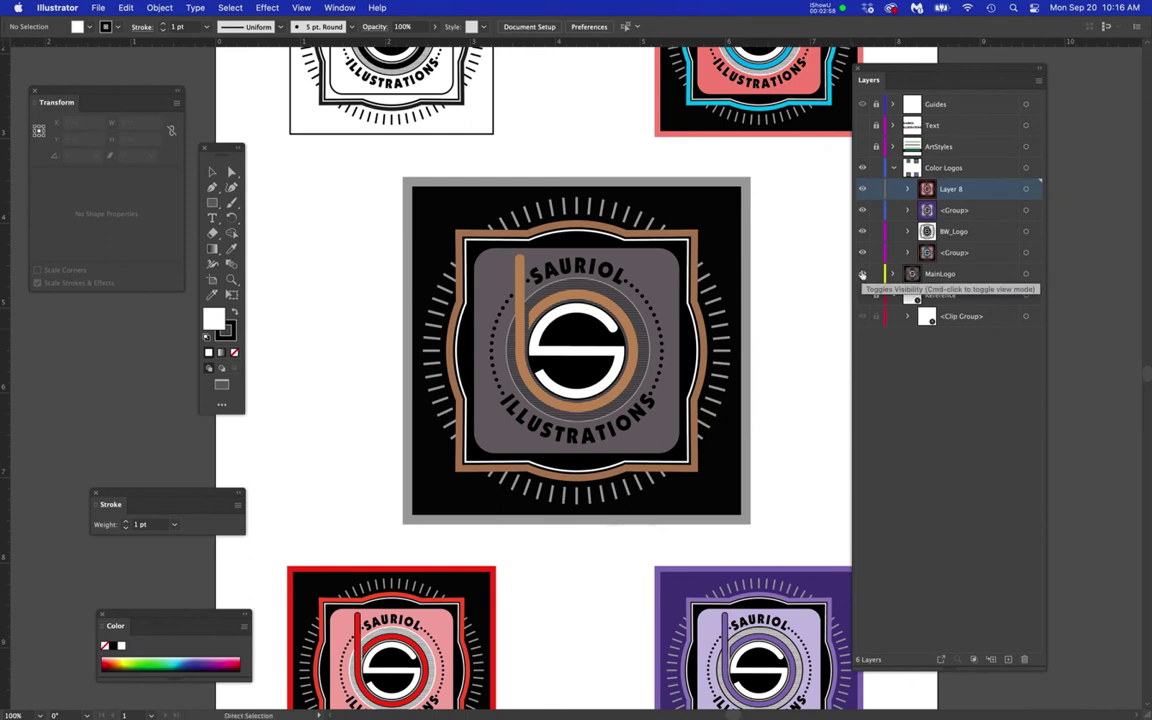
pyautogui.keyDown('super'); pyautogui.click(862, 274); pyautogui.keyUp('super')
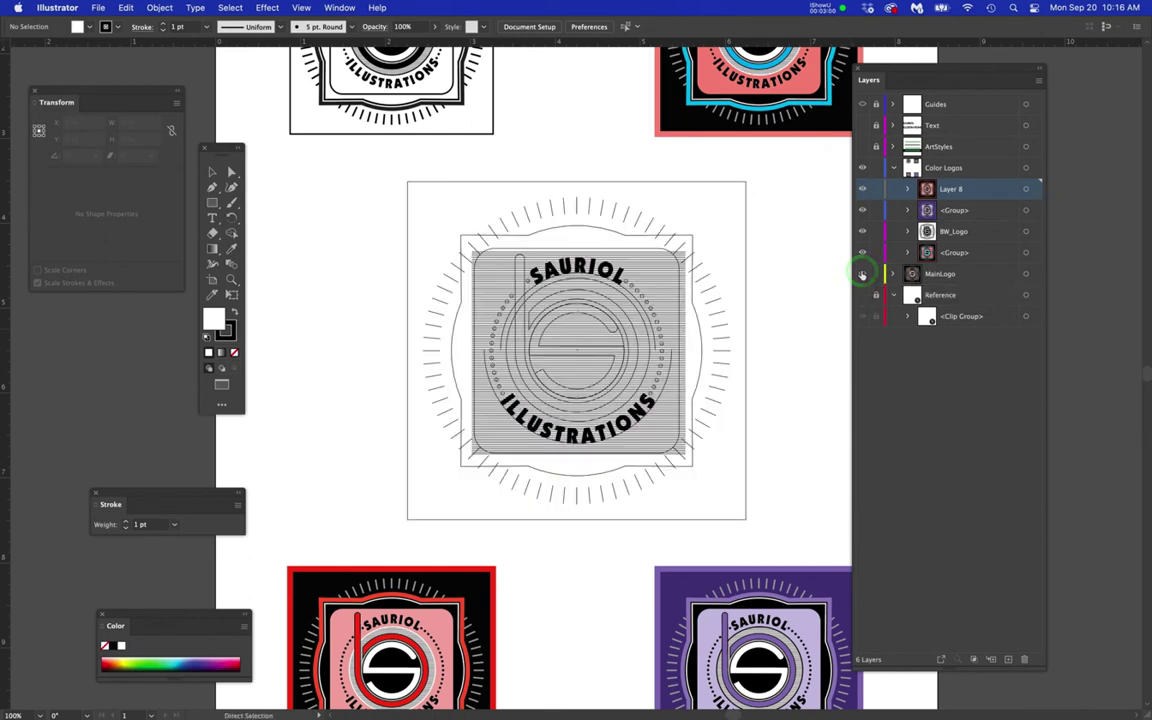
pyautogui.keyDown('super'); pyautogui.click(862, 274); pyautogui.keyUp('super')
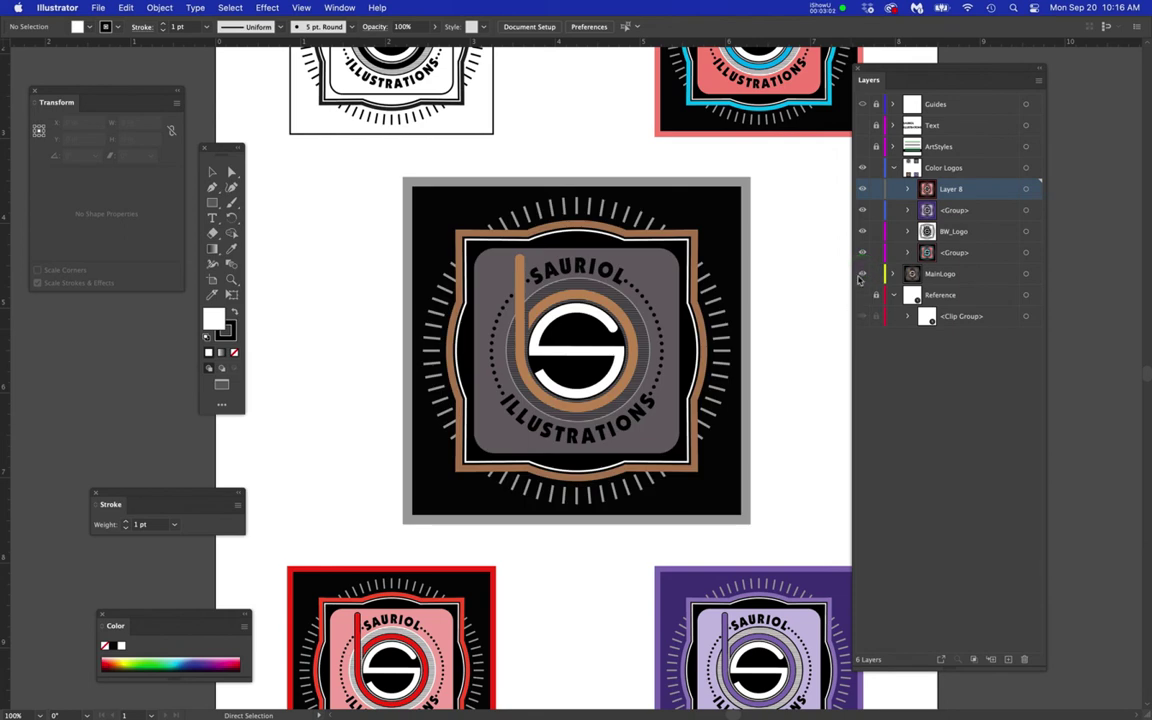
pyautogui.click(299, 7)
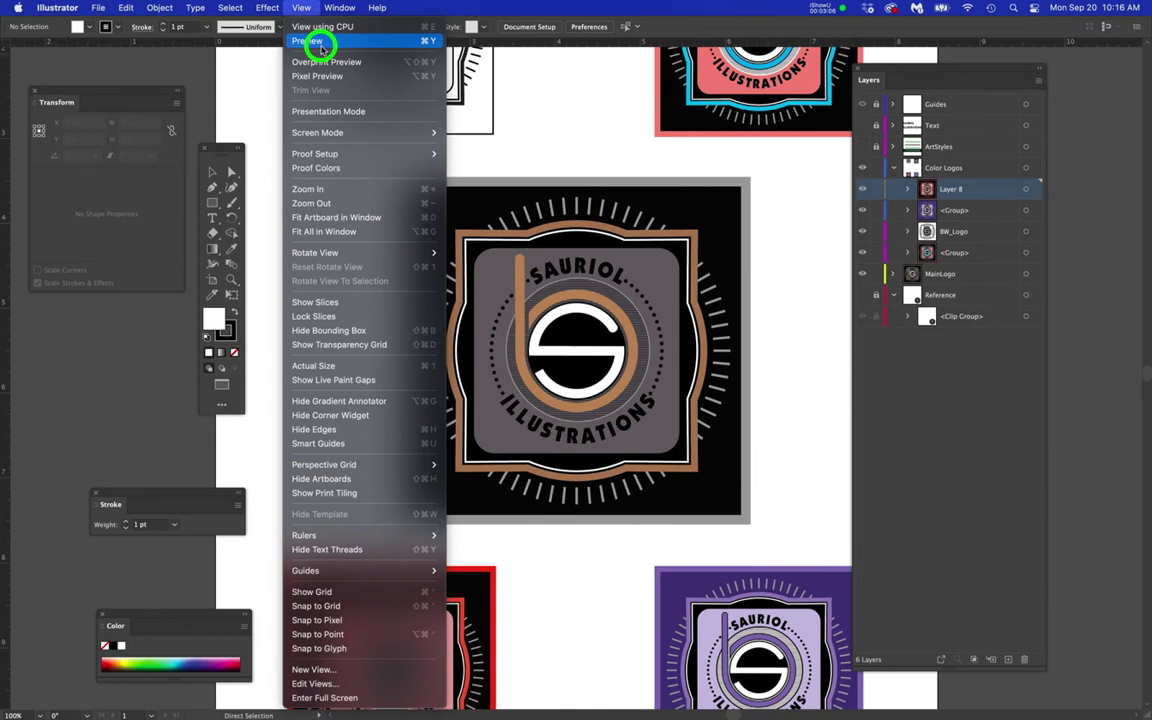
pyautogui.click(310, 41)
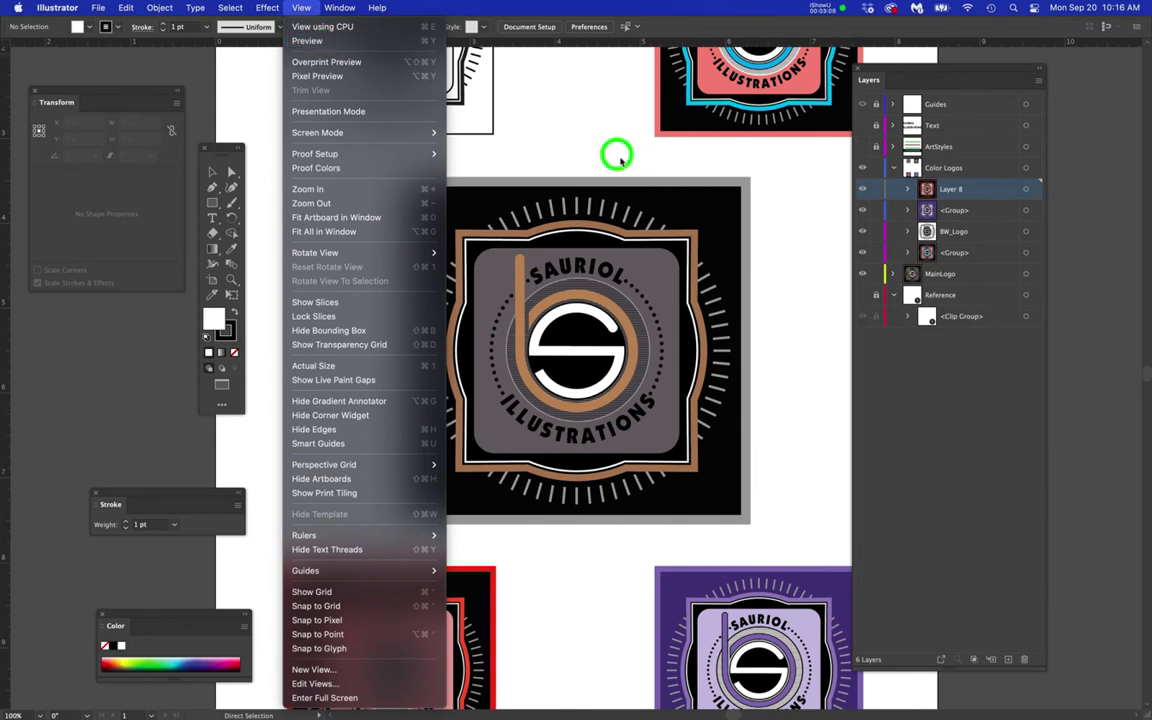